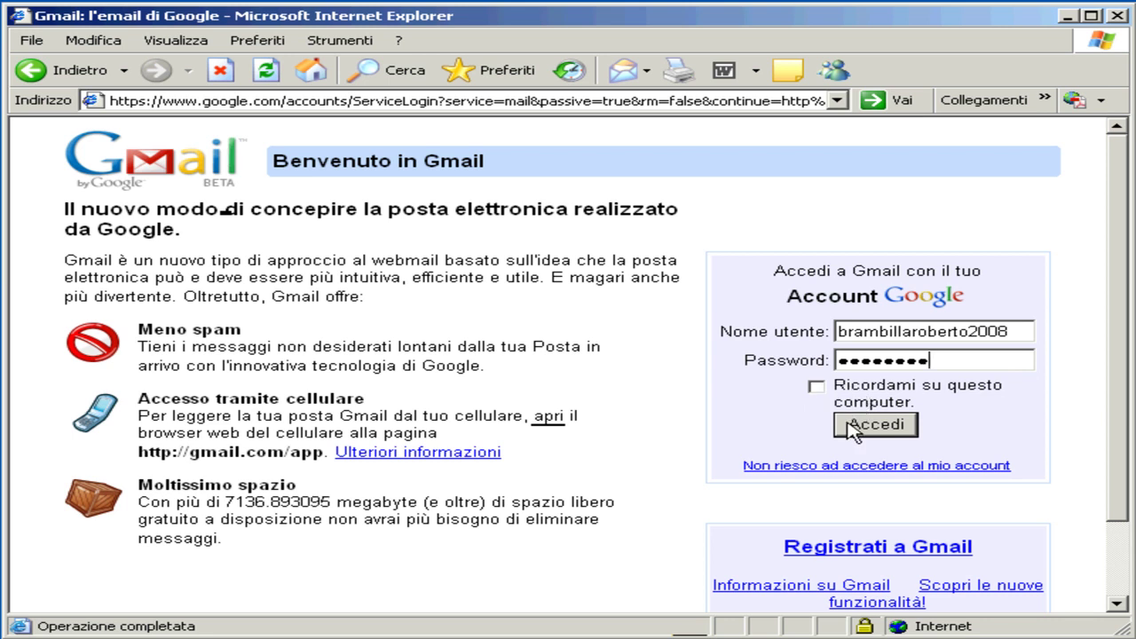
# Sign in to the Gmail account, continuing past the security warning, and open the avast! Registration e-mail
pyautogui.click(855, 427)
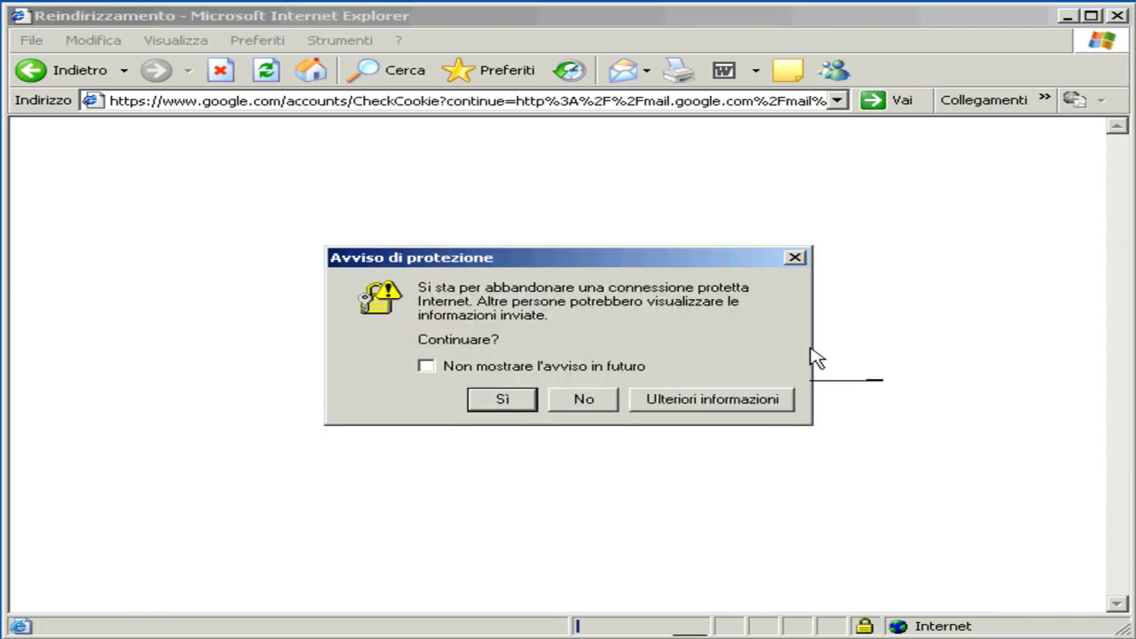
pyautogui.click(522, 400)
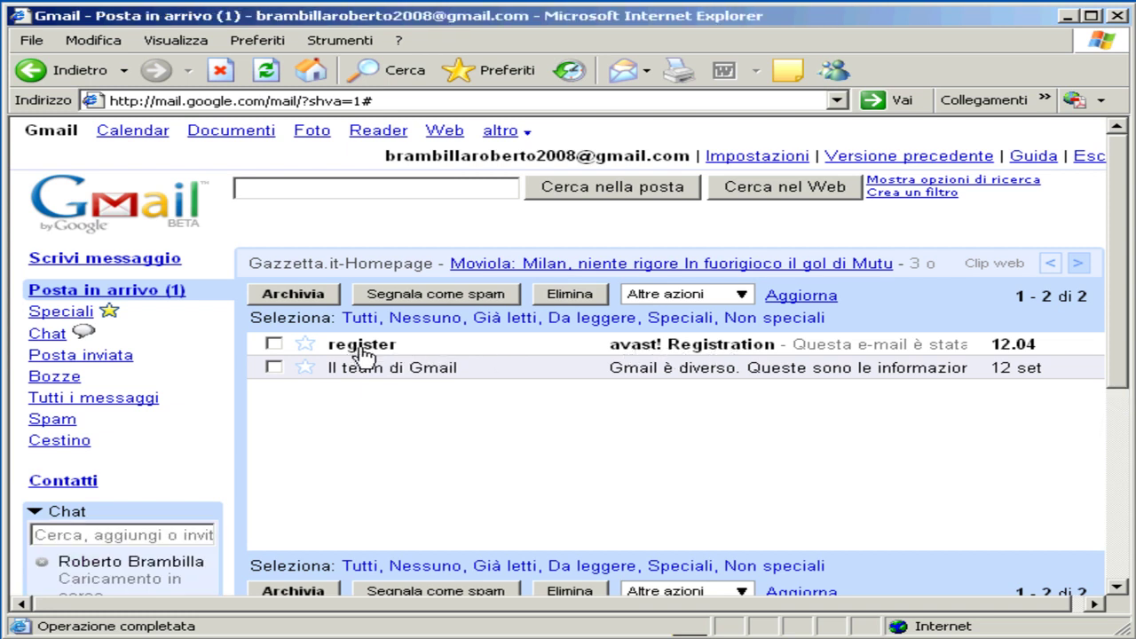
pyautogui.moveTo(362, 353)
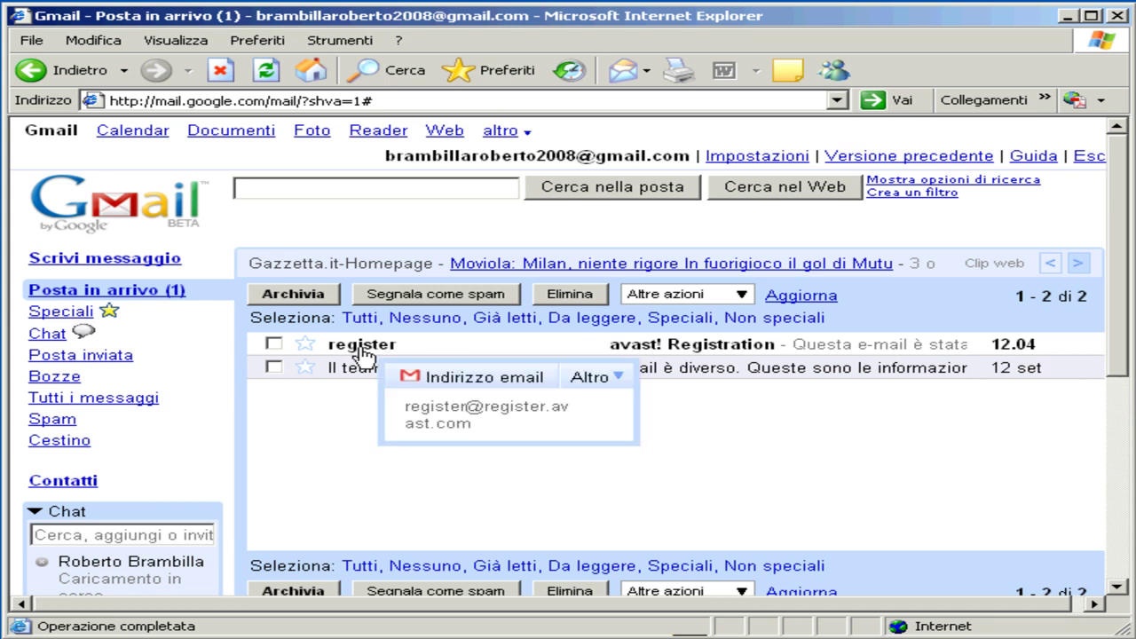
pyautogui.click(362, 353)
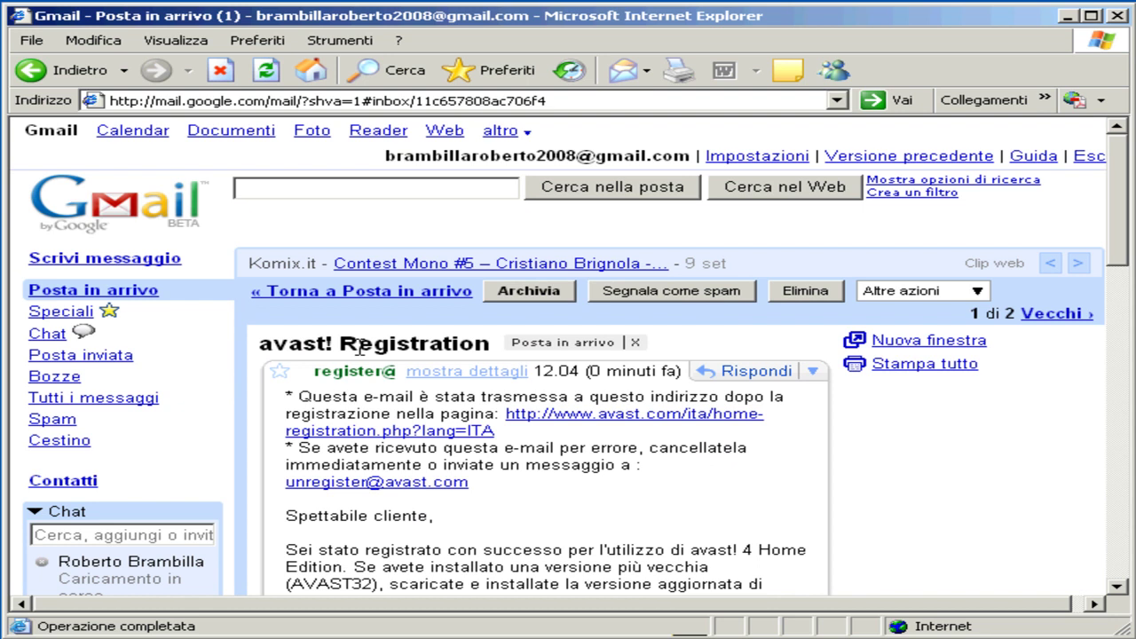
# Copy the activation code from the avast! Registration e-mail and close the browser window
pyautogui.scroll(-5, 561, 544)
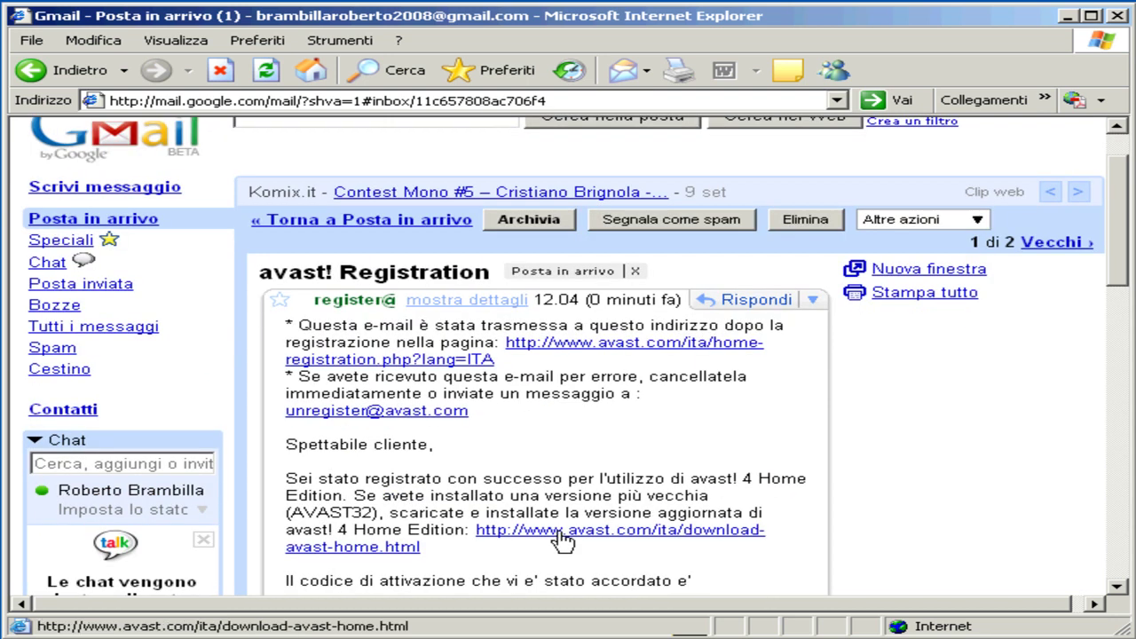
pyautogui.scroll(-1, 555, 526)
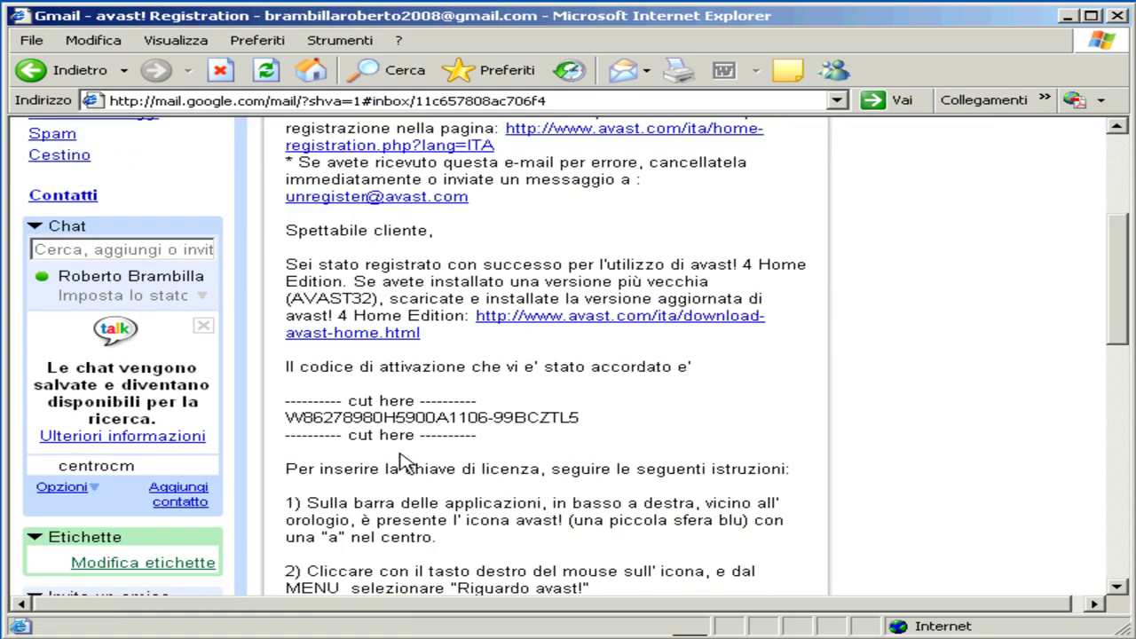
pyautogui.moveTo(285, 416); pyautogui.dragTo(503, 419)
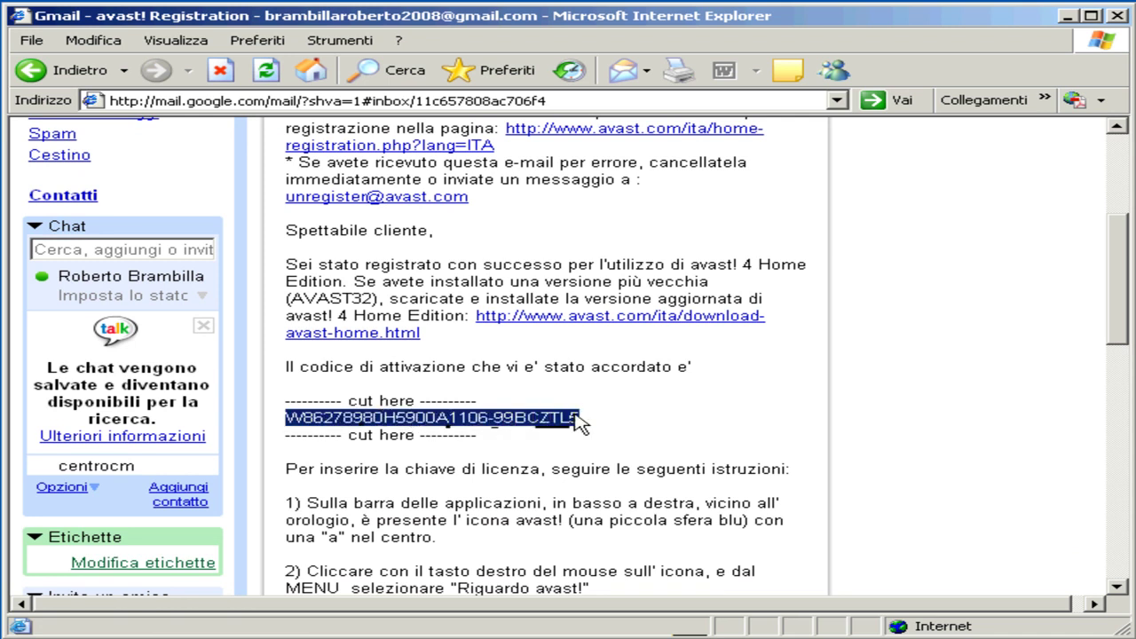
pyautogui.rightClick(517, 418)
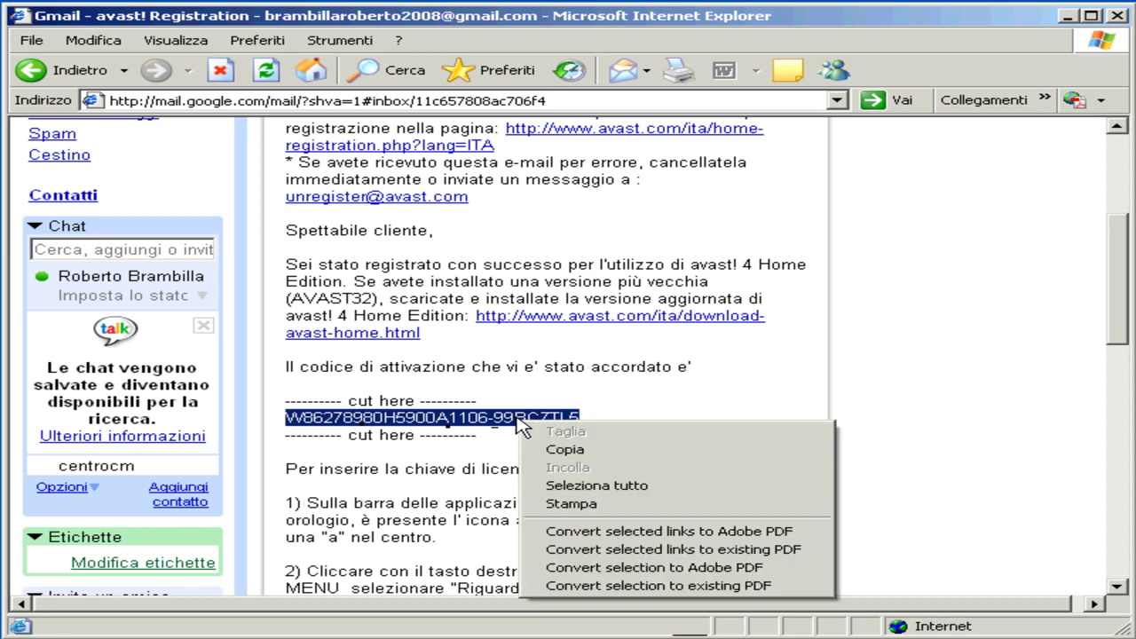
pyautogui.click(565, 450)
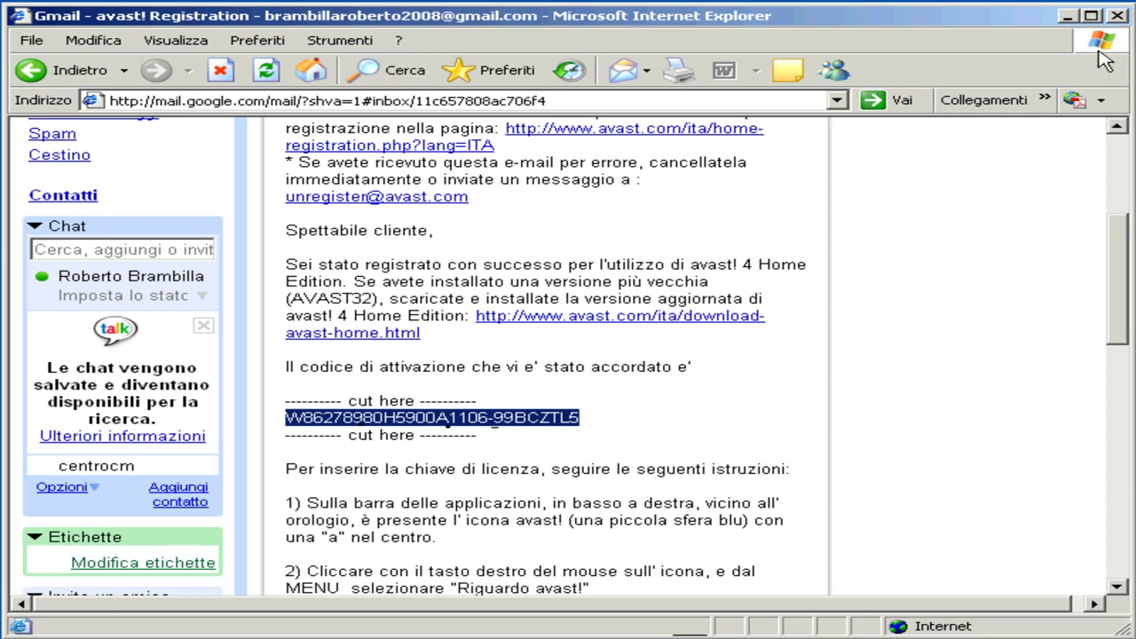
pyautogui.click(1117, 16)
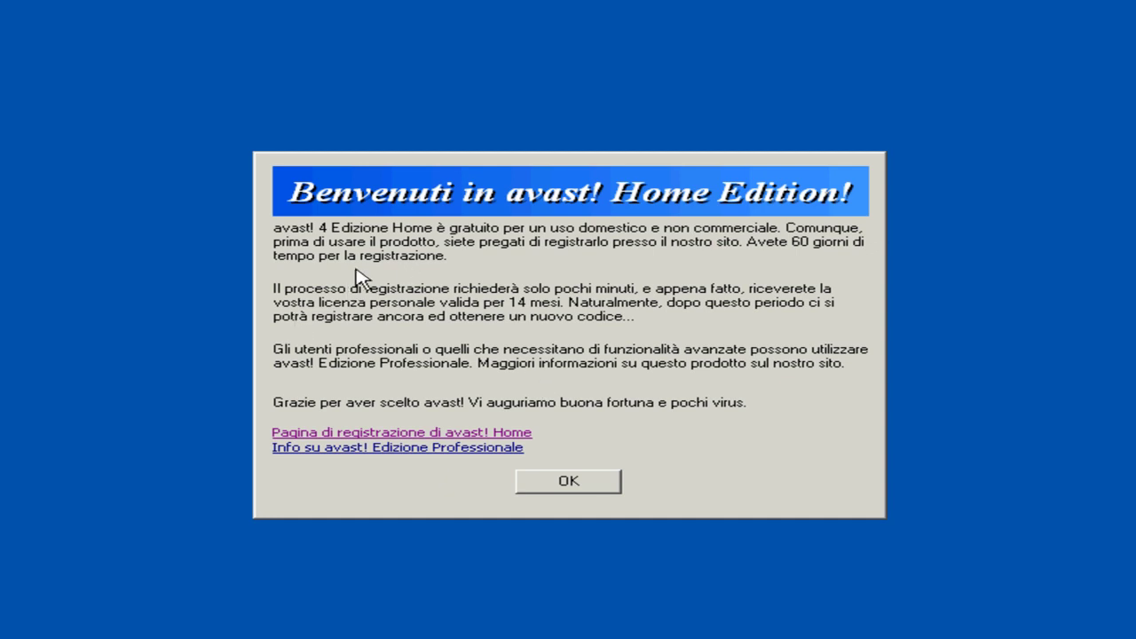
# Dismiss the avast! Home Edition welcome message and the local protection notification
pyautogui.click(550, 482)
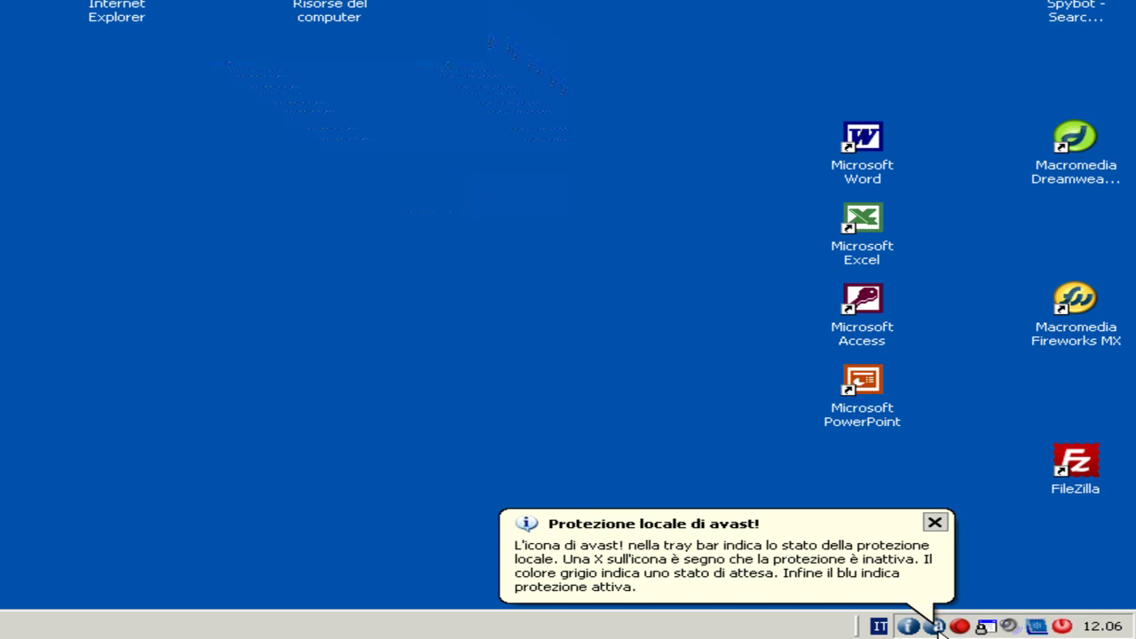
pyautogui.click(934, 524)
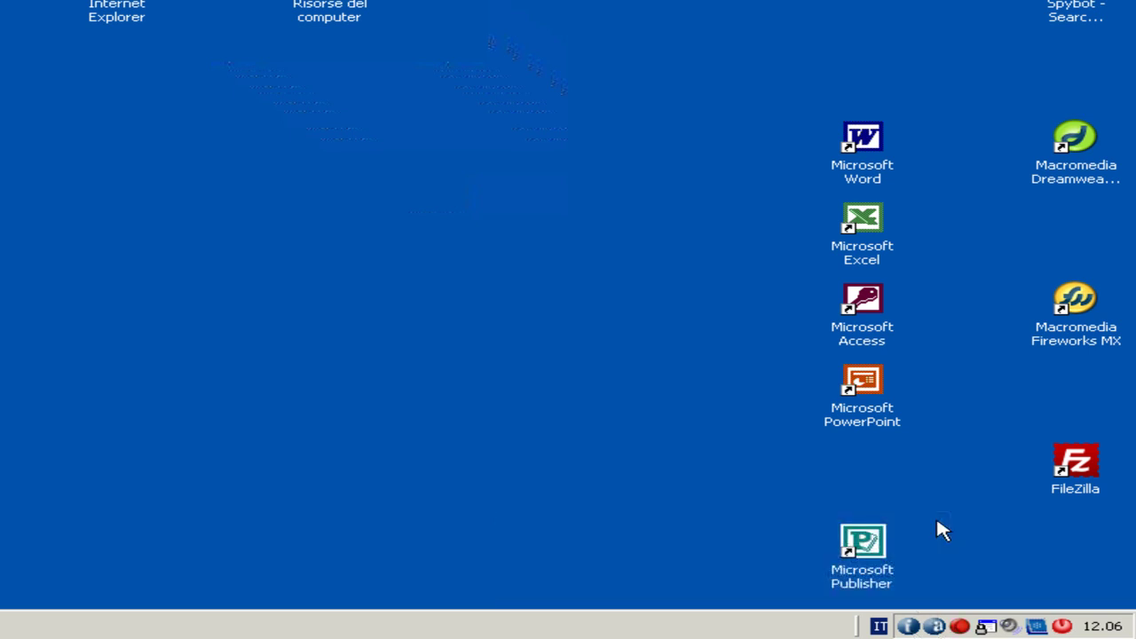
pyautogui.click(911, 520)
# Open the Riguardo avast! information window, bring it fully into view and open its licence registration form
pyautogui.rightClick(935, 627)
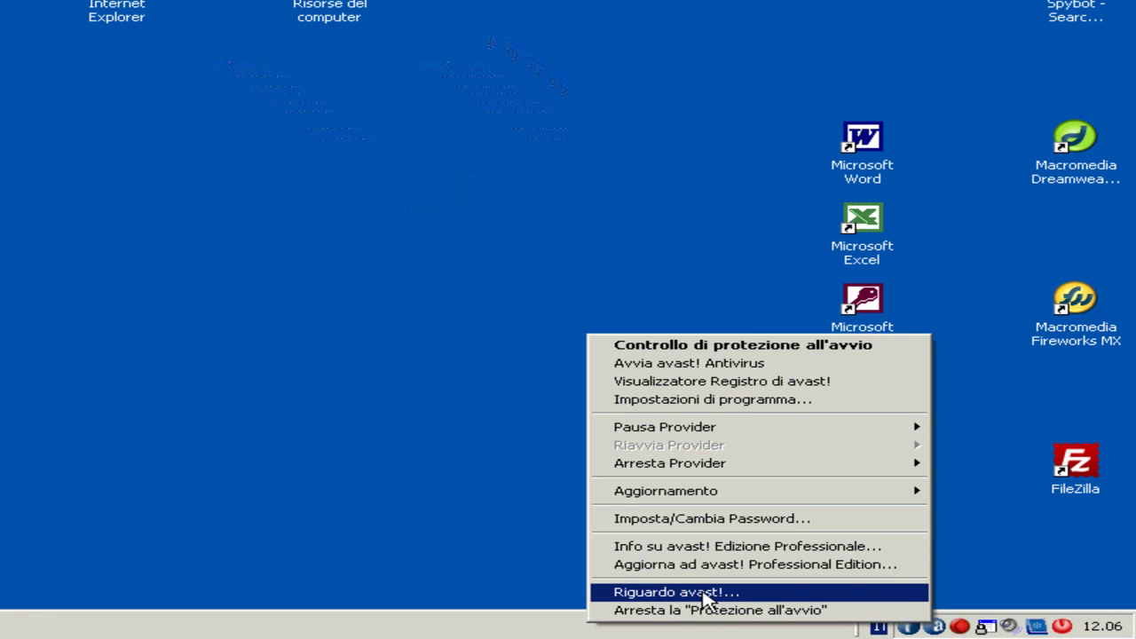
pyautogui.click(703, 592)
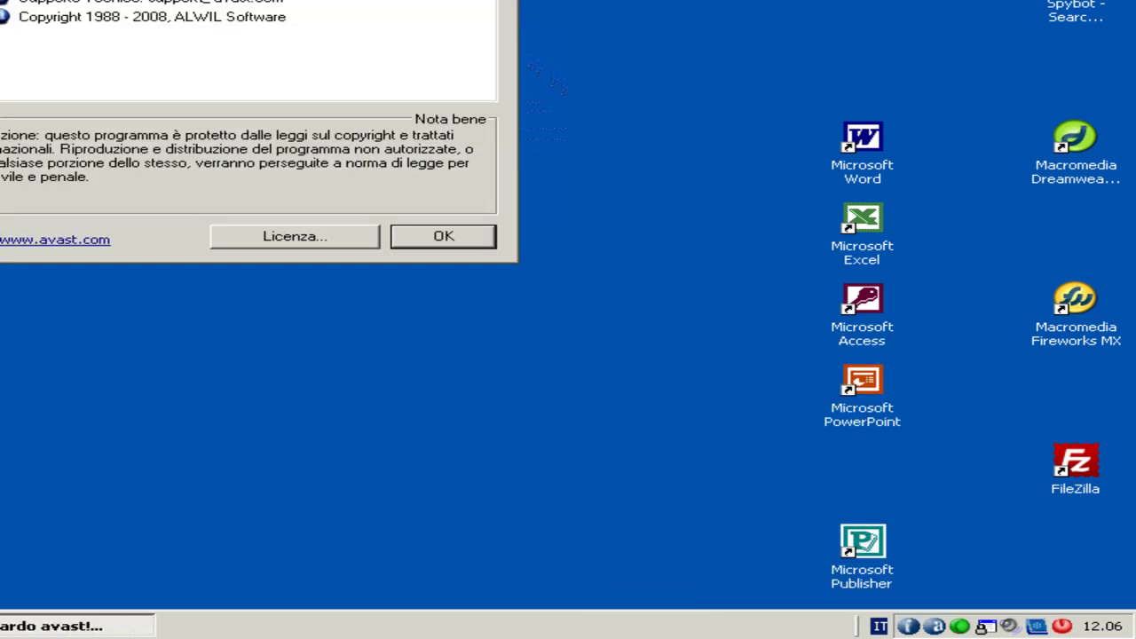
pyautogui.moveTo(267, 0); pyautogui.dragTo(489, 109)
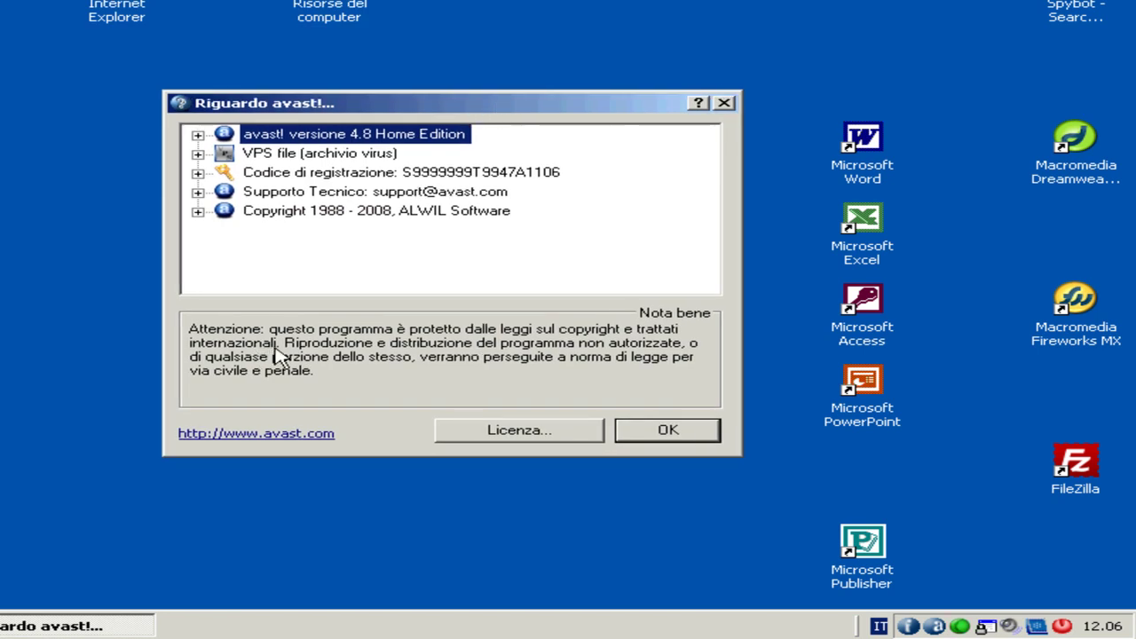
pyautogui.click(488, 429)
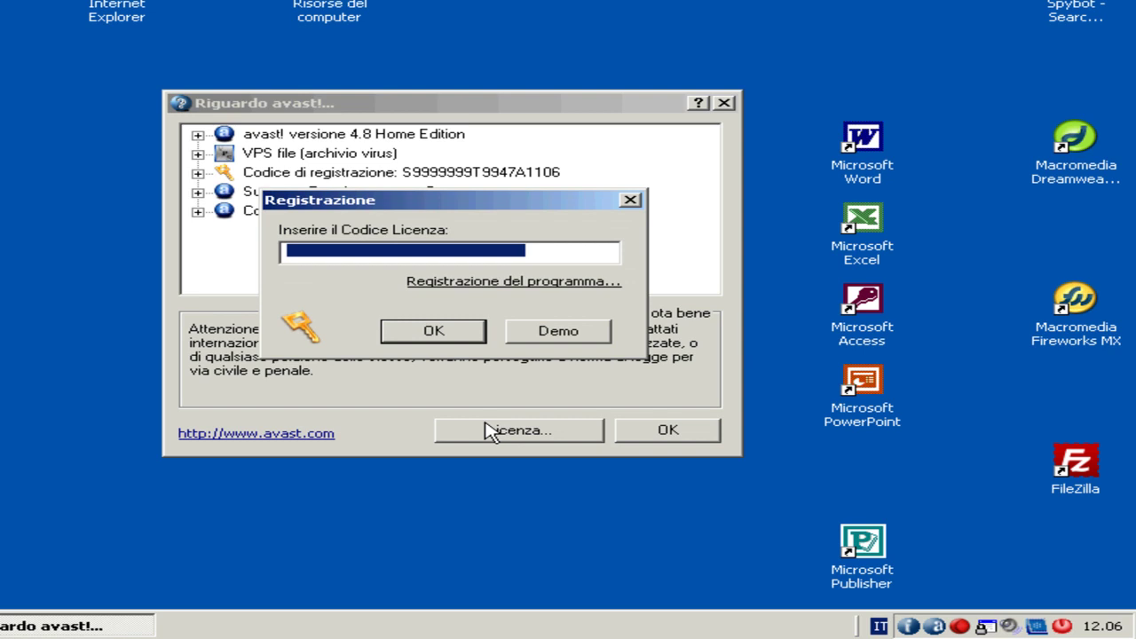
# Paste the copied licence key into the Codice Licenza field, confirm the registration and close the Riguardo avast! window
pyautogui.rightClick(463, 259)
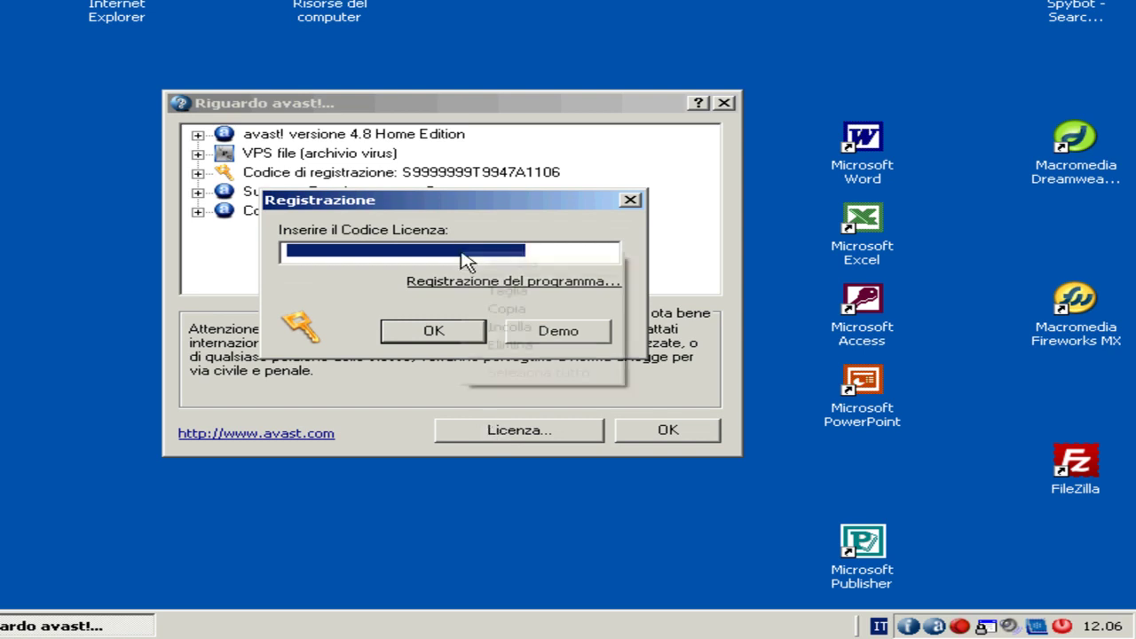
pyautogui.click(495, 328)
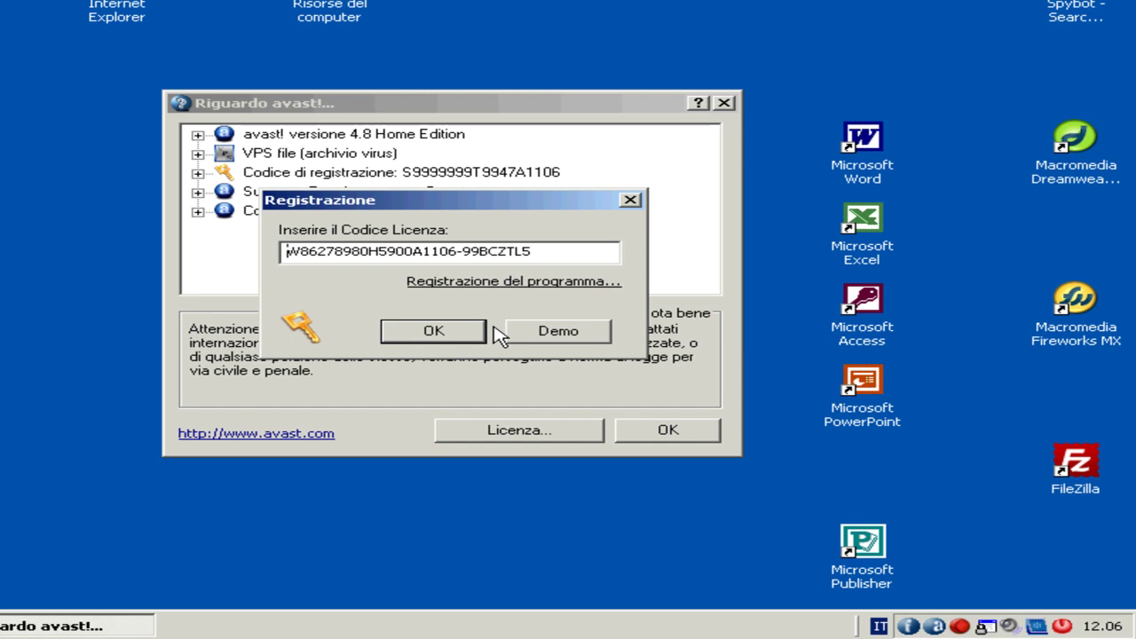
pyautogui.click(430, 332)
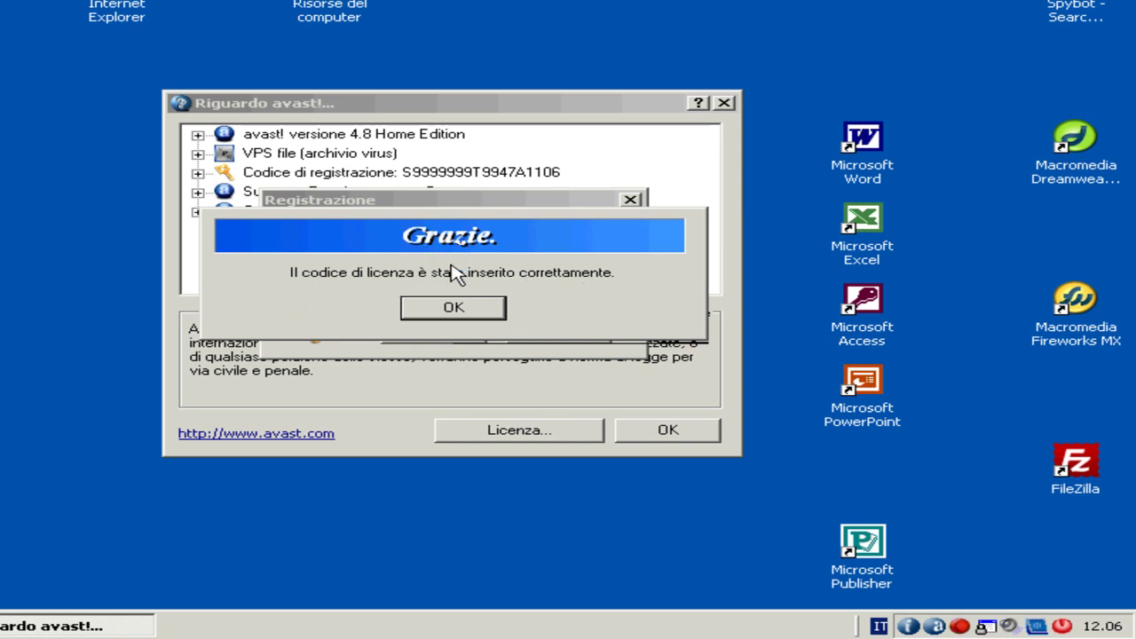
pyautogui.click(450, 308)
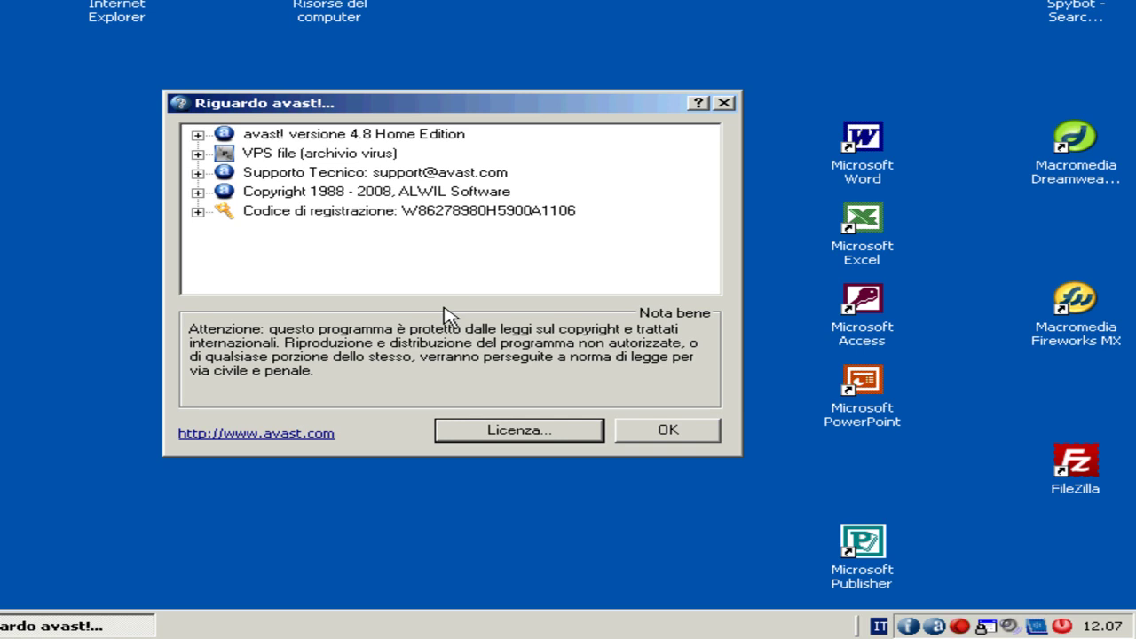
pyautogui.click(665, 435)
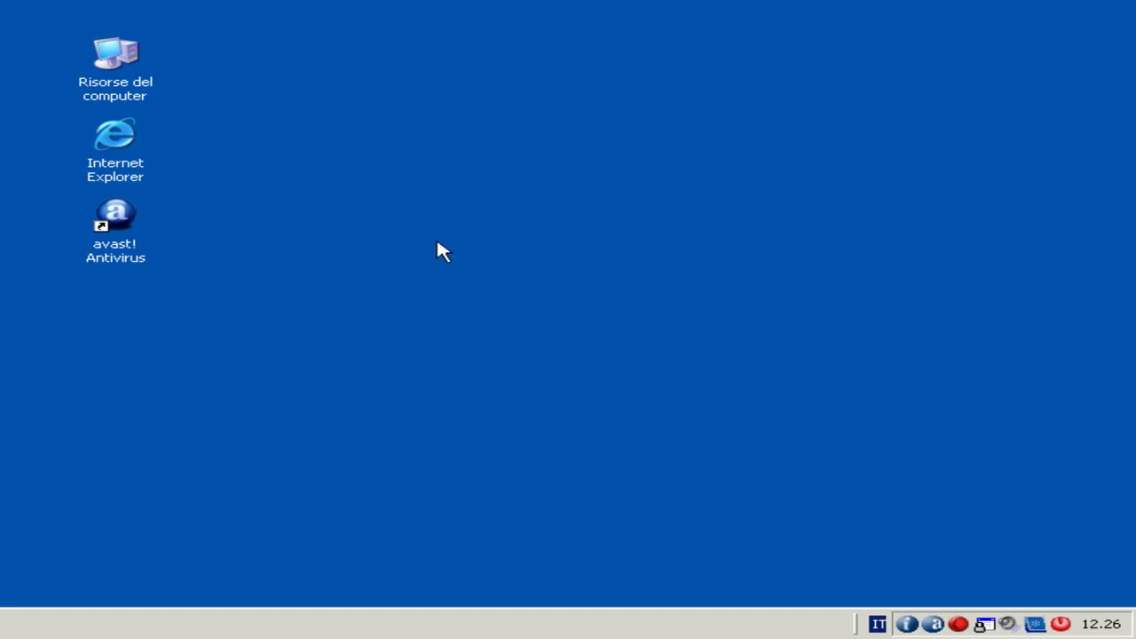
pyautogui.click(131, 221)
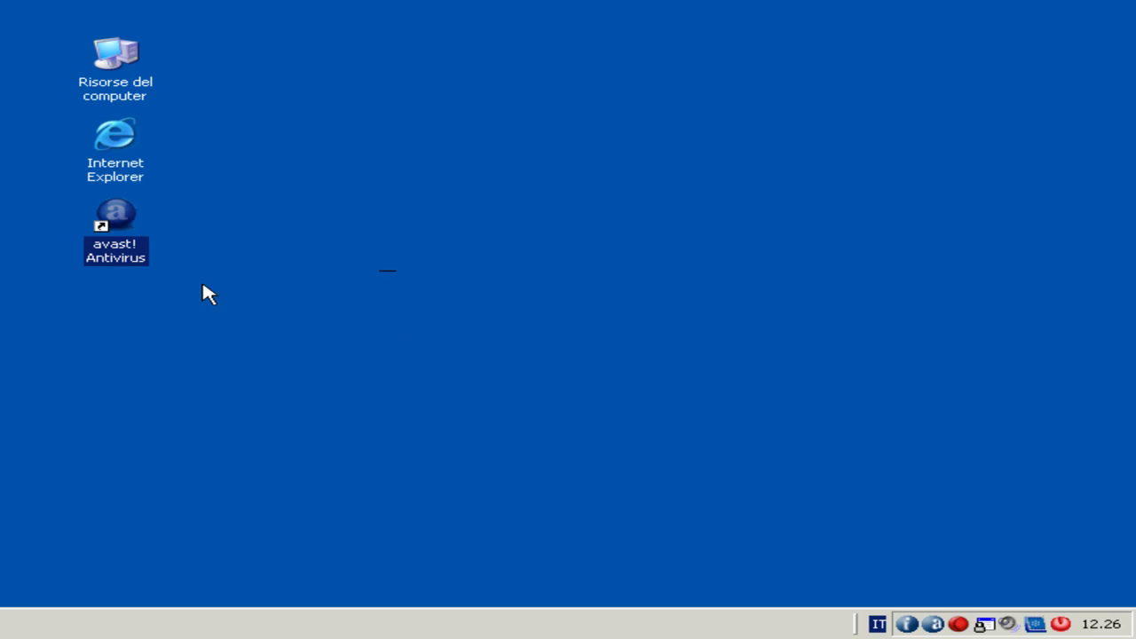
pyautogui.click(395, 320)
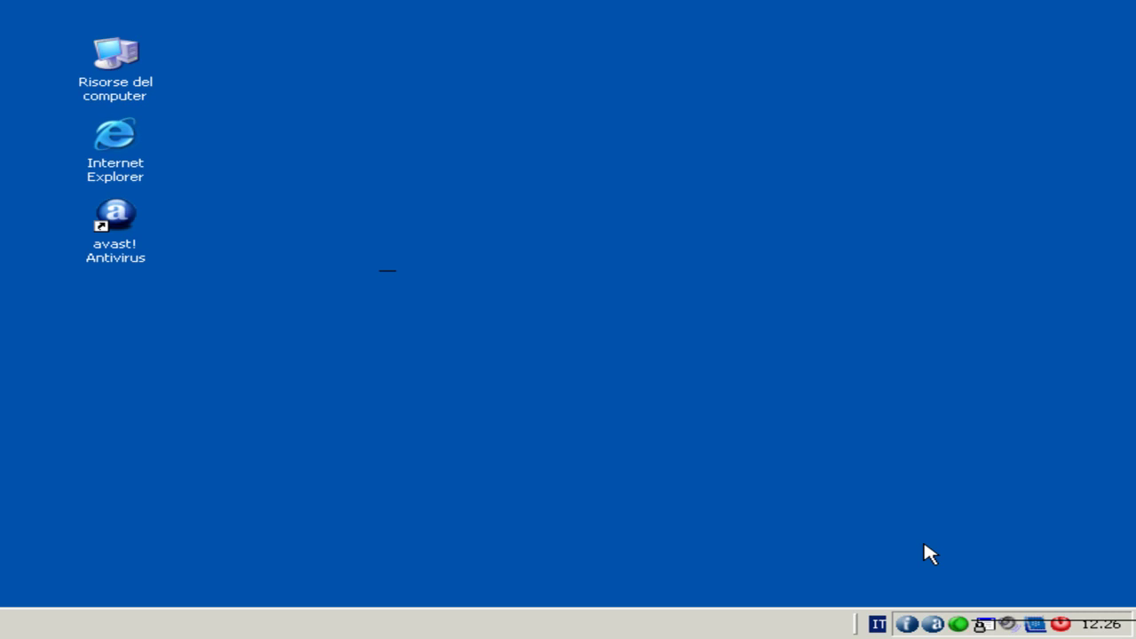
pyautogui.rightClick(931, 623)
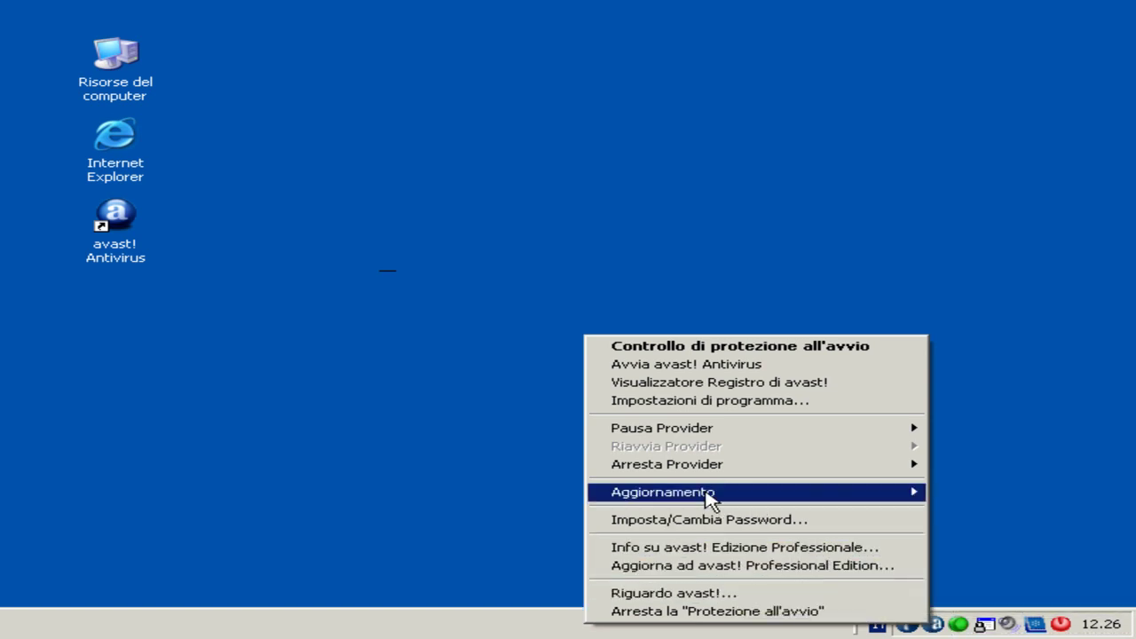
pyautogui.moveTo(695, 475)
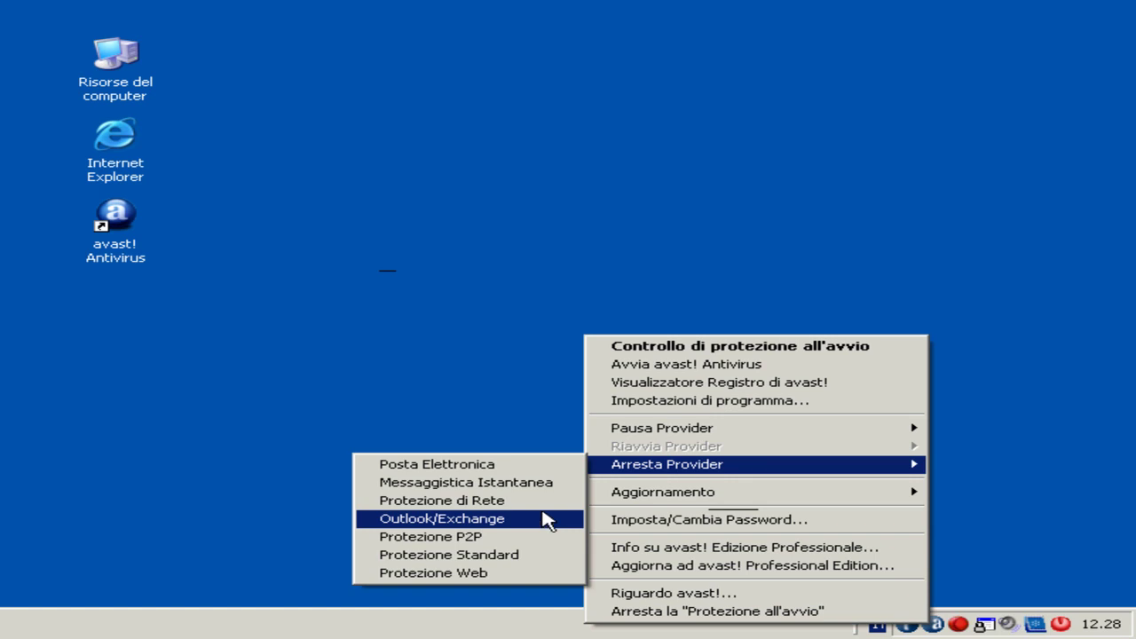
pyautogui.click(324, 358)
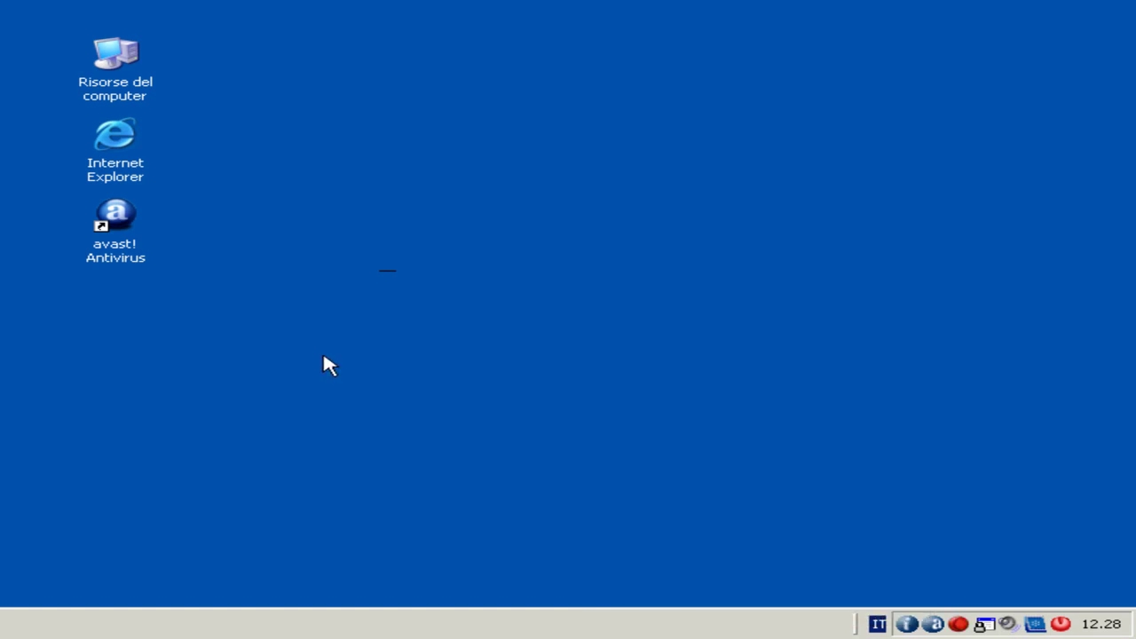
# Open Disco locale (C:) in Risorse del computer and start an avast! scan of the Archivio folder
pyautogui.doubleClick(116, 57)
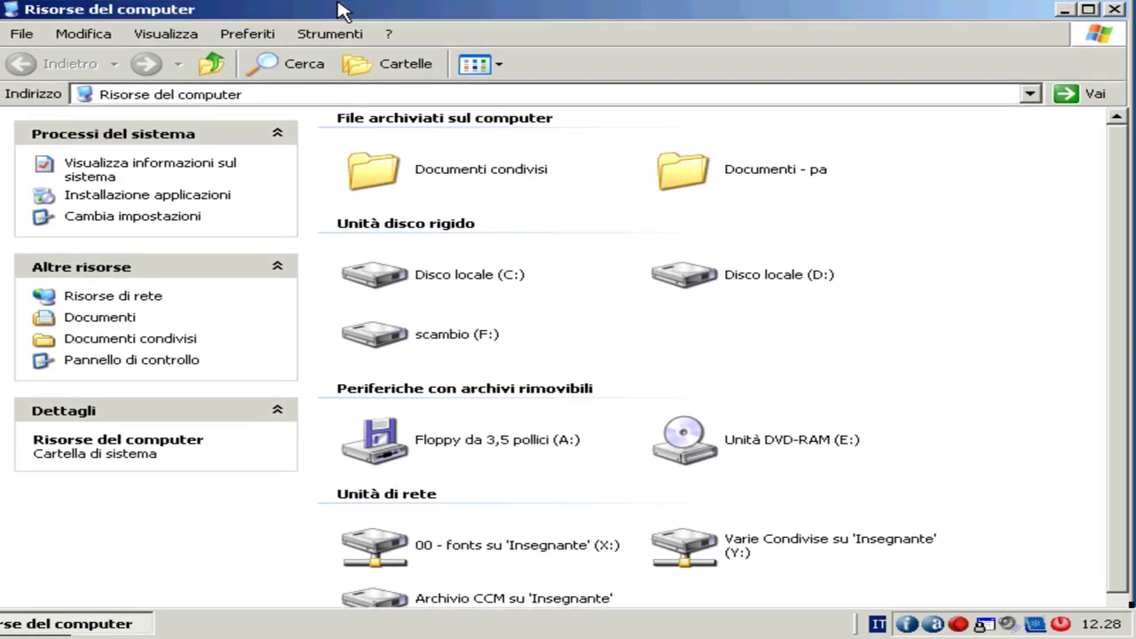
pyautogui.moveTo(450, 272)
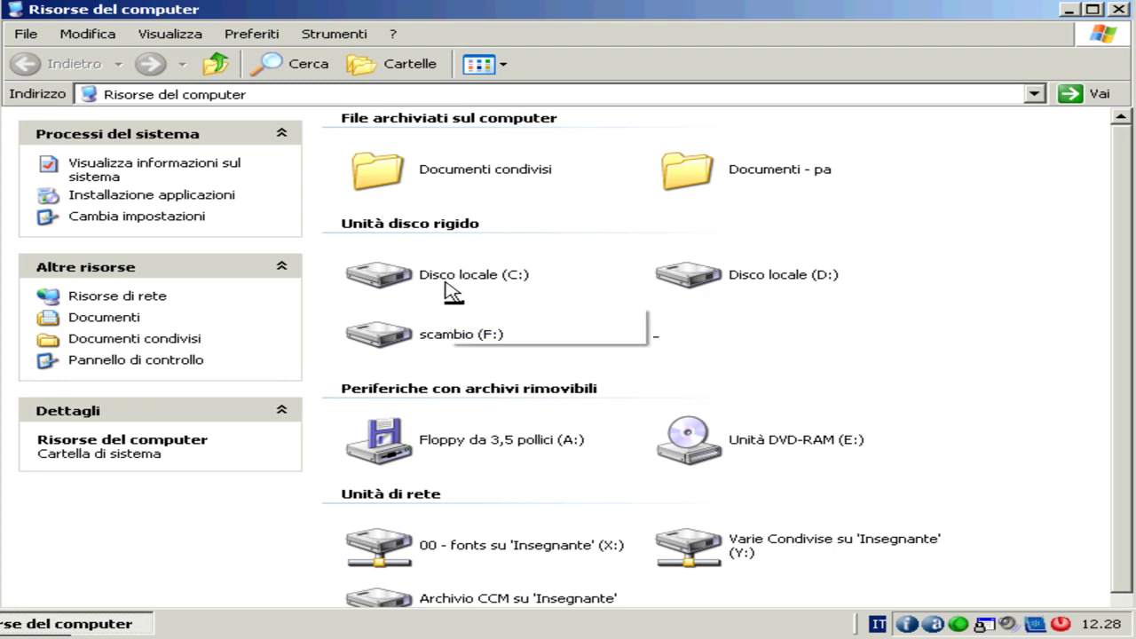
pyautogui.doubleClick(443, 279)
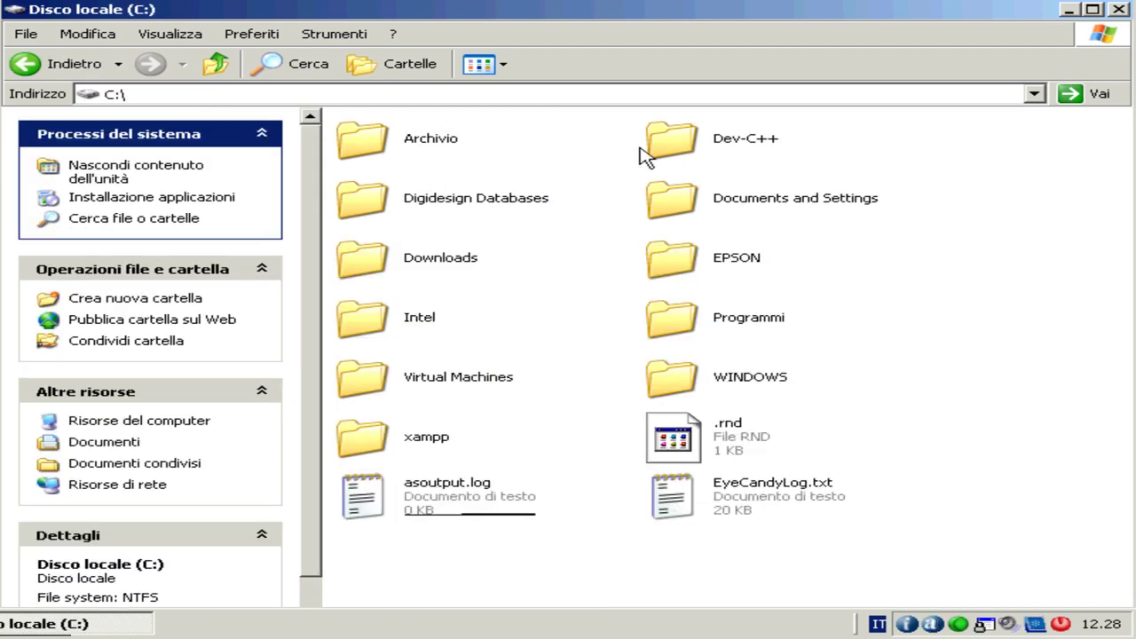
pyautogui.click(453, 153)
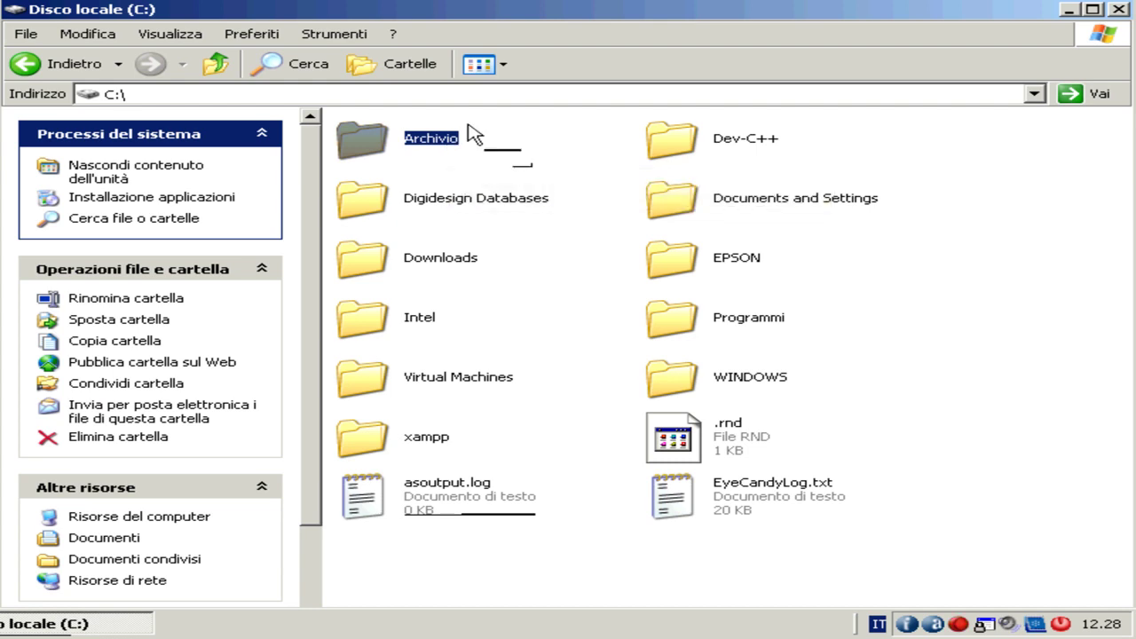
pyautogui.rightClick(371, 137)
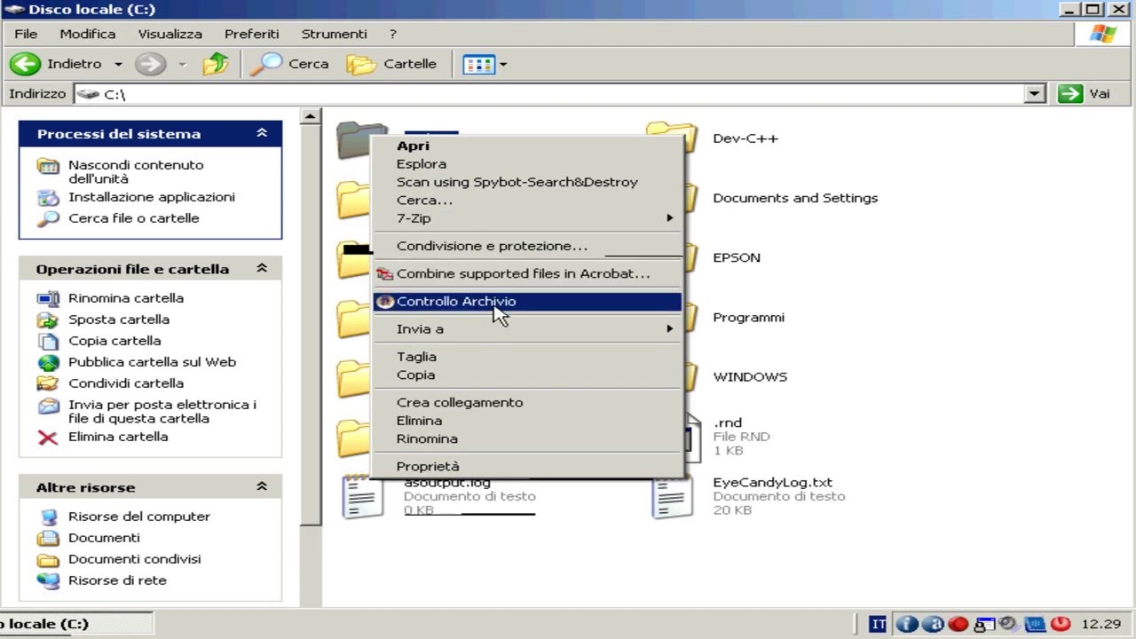
pyautogui.click(410, 302)
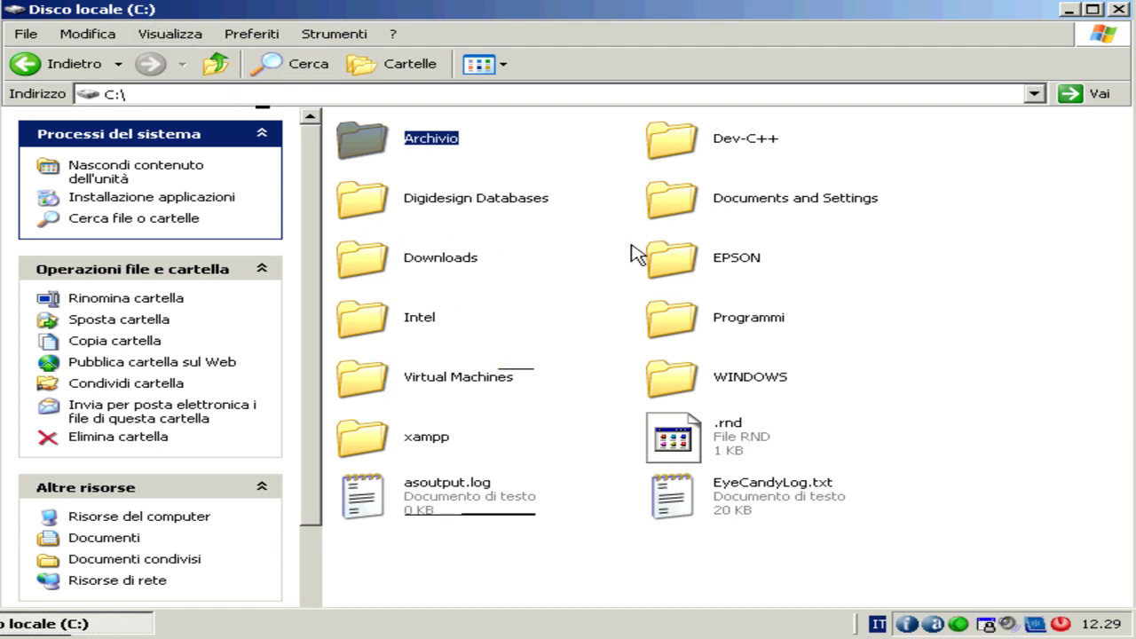
# Start an avast! scan of the Programmi folder on drive C: and reposition the scanner window slightly
pyautogui.rightClick(665, 315)
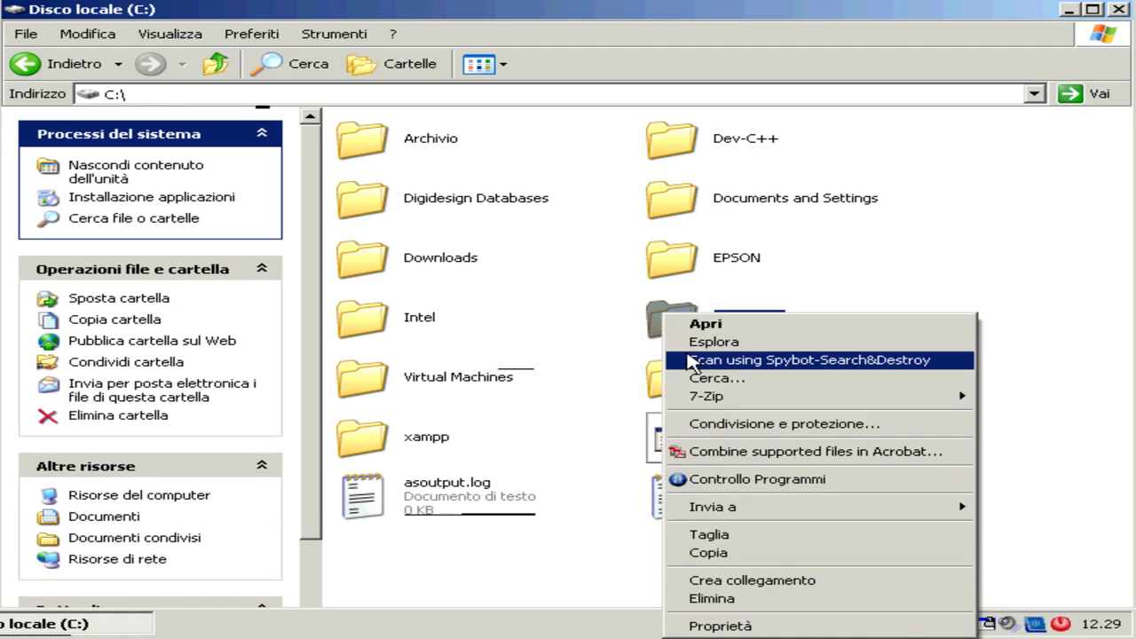
pyautogui.click(750, 480)
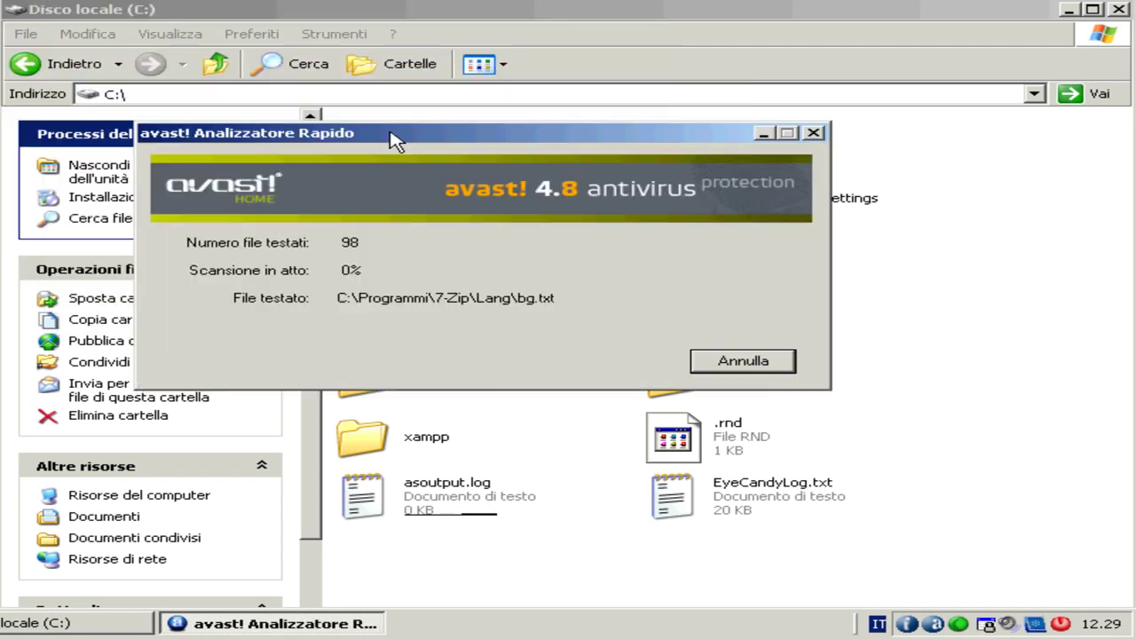
pyautogui.moveTo(390, 134); pyautogui.dragTo(402, 137)
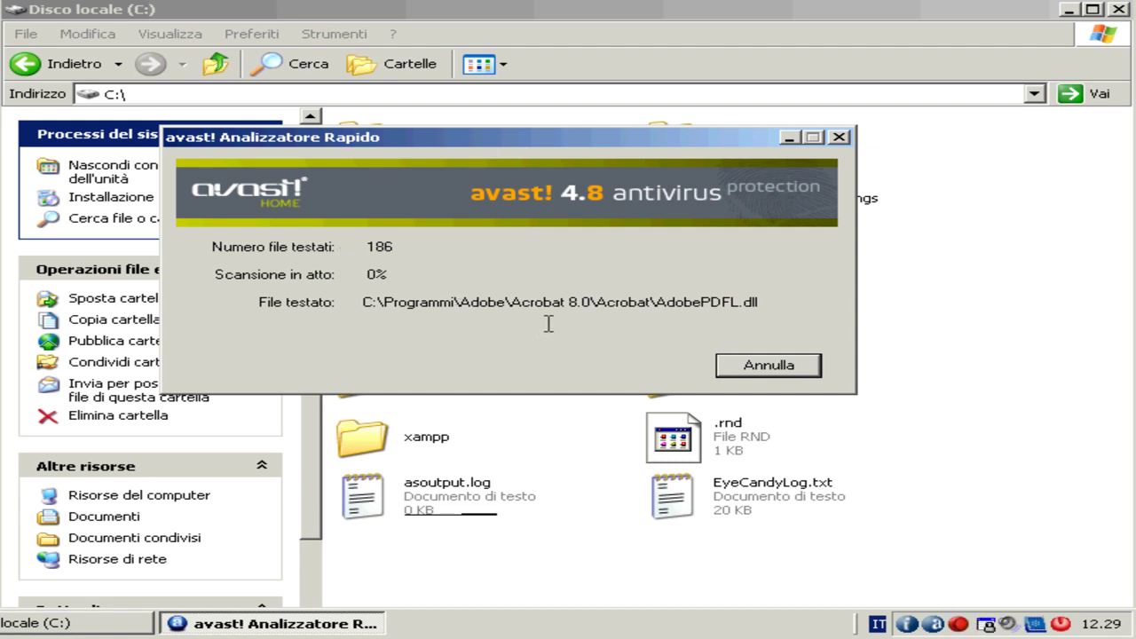
# Cancel the running avast! scan of the Programmi folder and close the Disco locale (C:) window
pyautogui.click(756, 372)
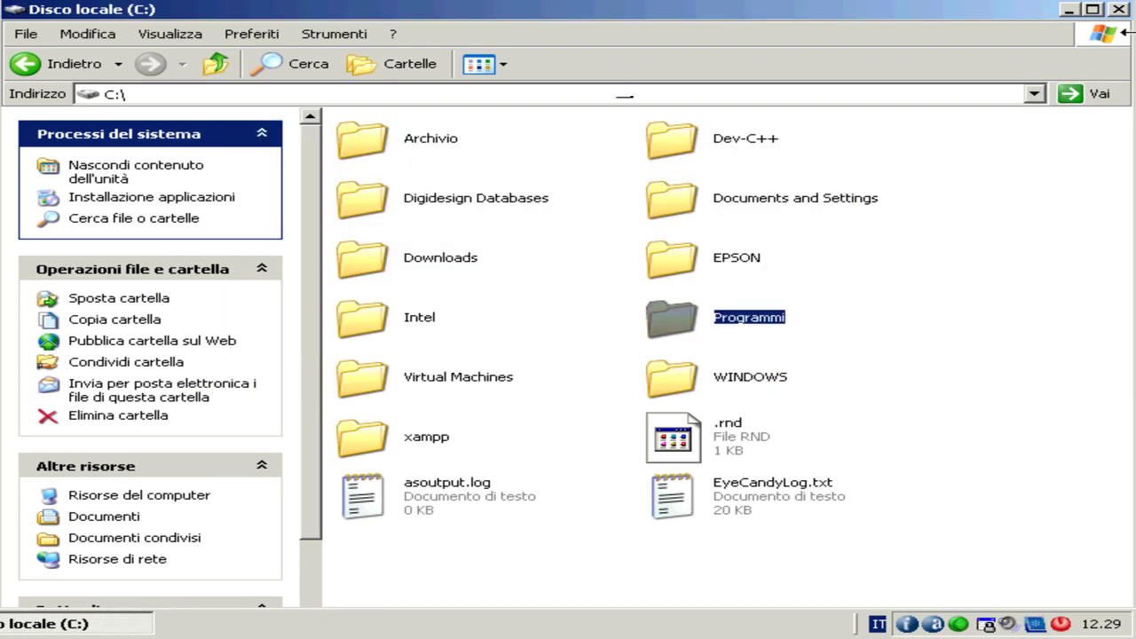
pyautogui.click(1116, 10)
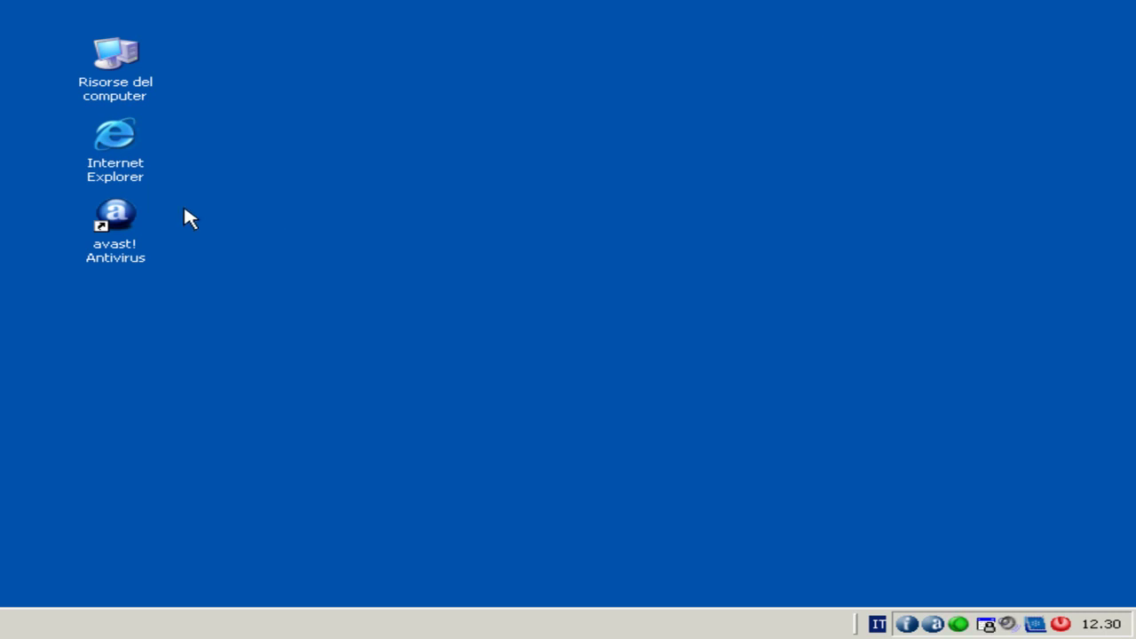
# Launch avast! Antivirus from the desktop and dismiss its Interfaccia Utente Base introduction window
pyautogui.doubleClick(129, 213)
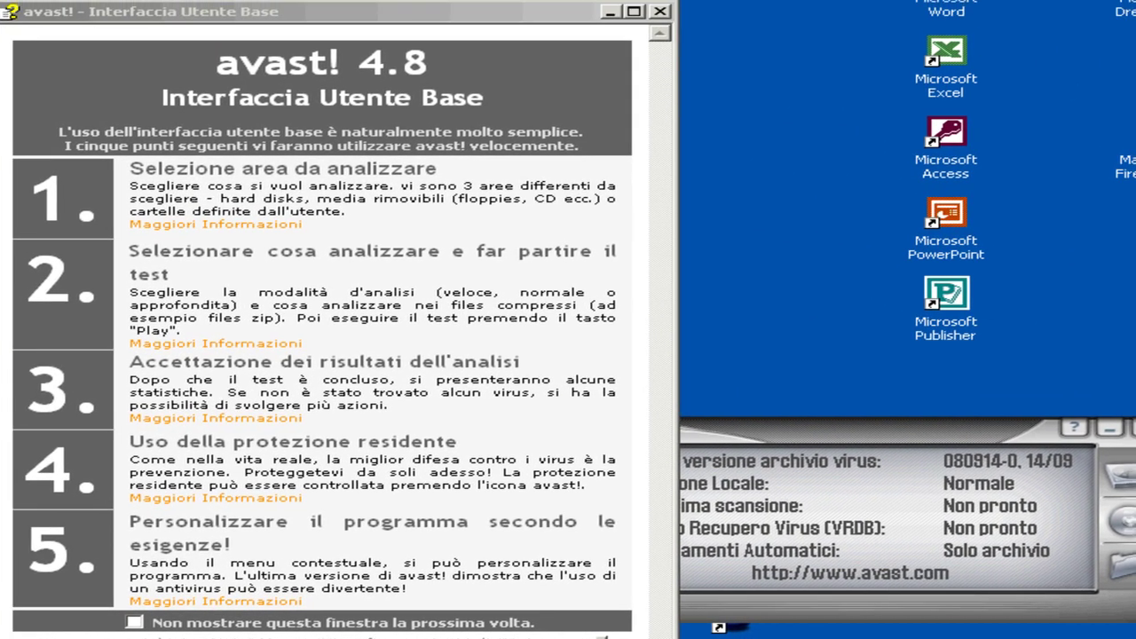
pyautogui.click(661, 11)
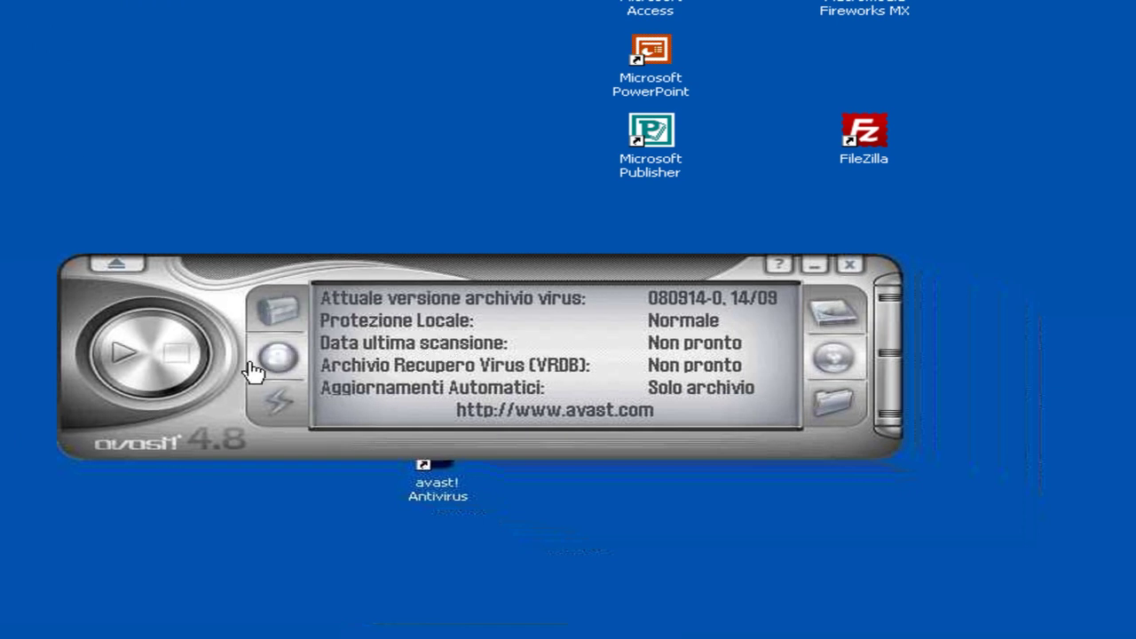
# Run a Scansione Approfondita of the local drives with Controlla file compressi enabled, and stop it before completion
pyautogui.click(838, 315)
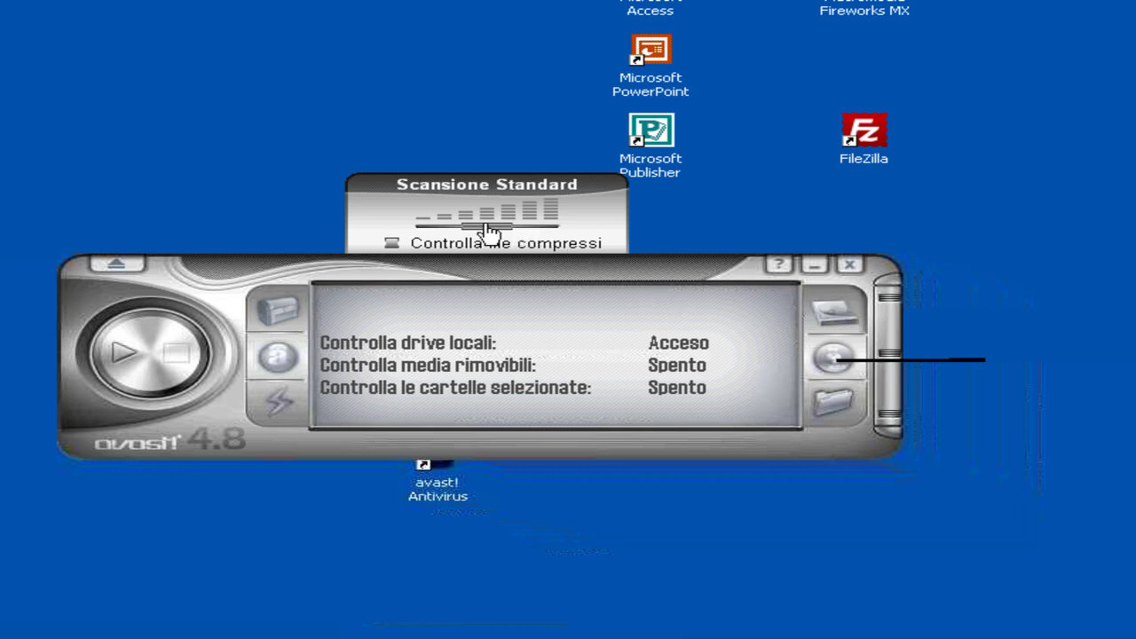
pyautogui.moveTo(486, 227); pyautogui.dragTo(554, 227)
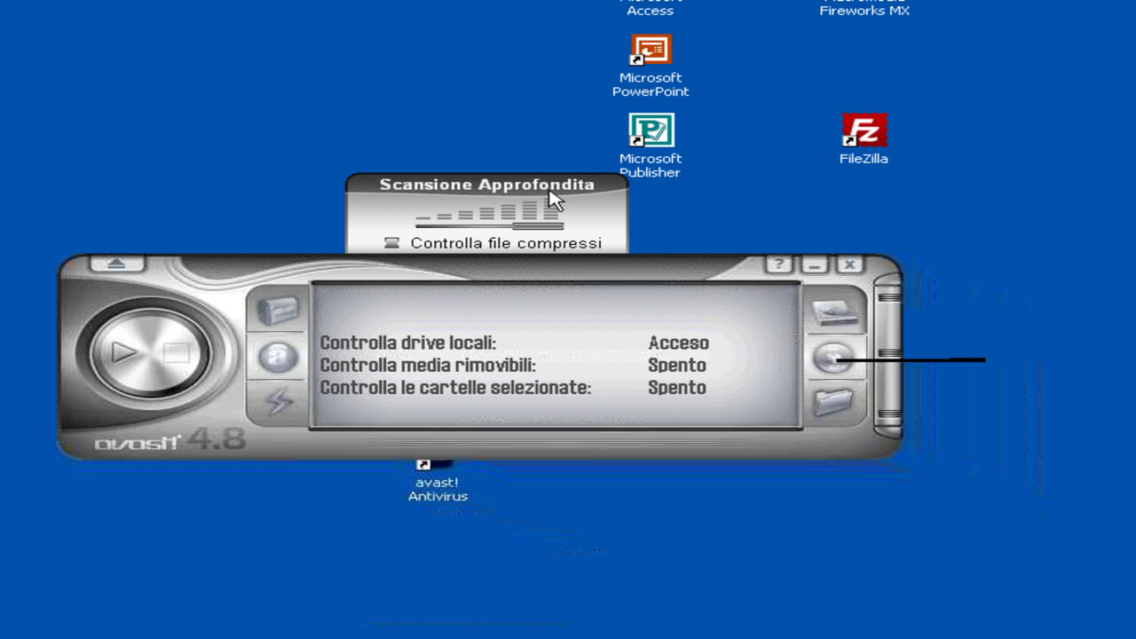
pyautogui.click(393, 244)
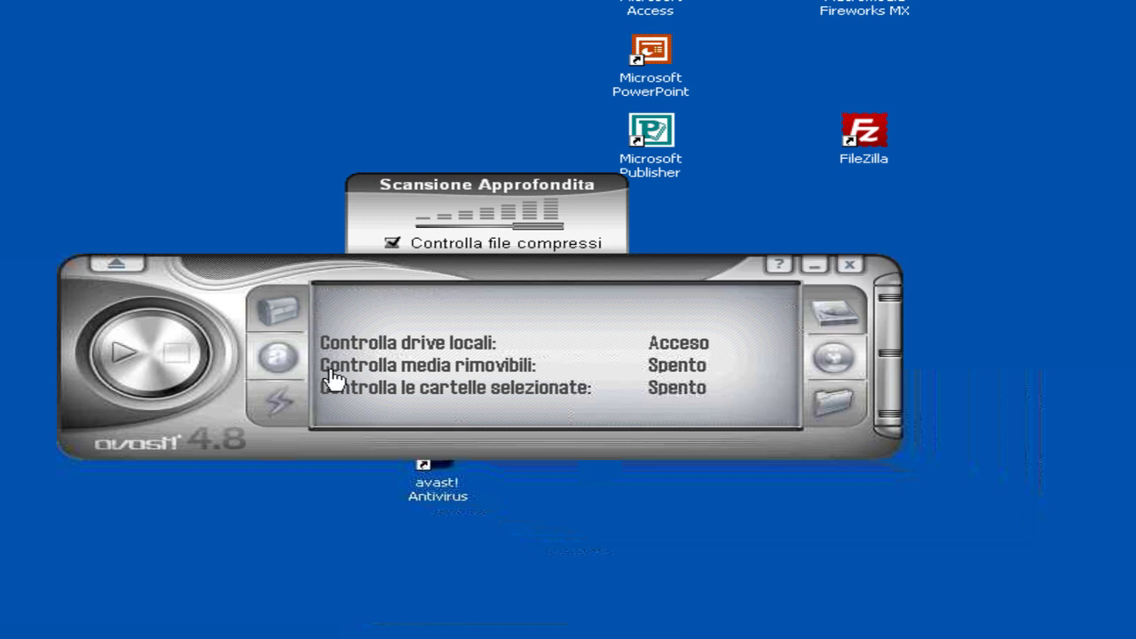
pyautogui.click(118, 360)
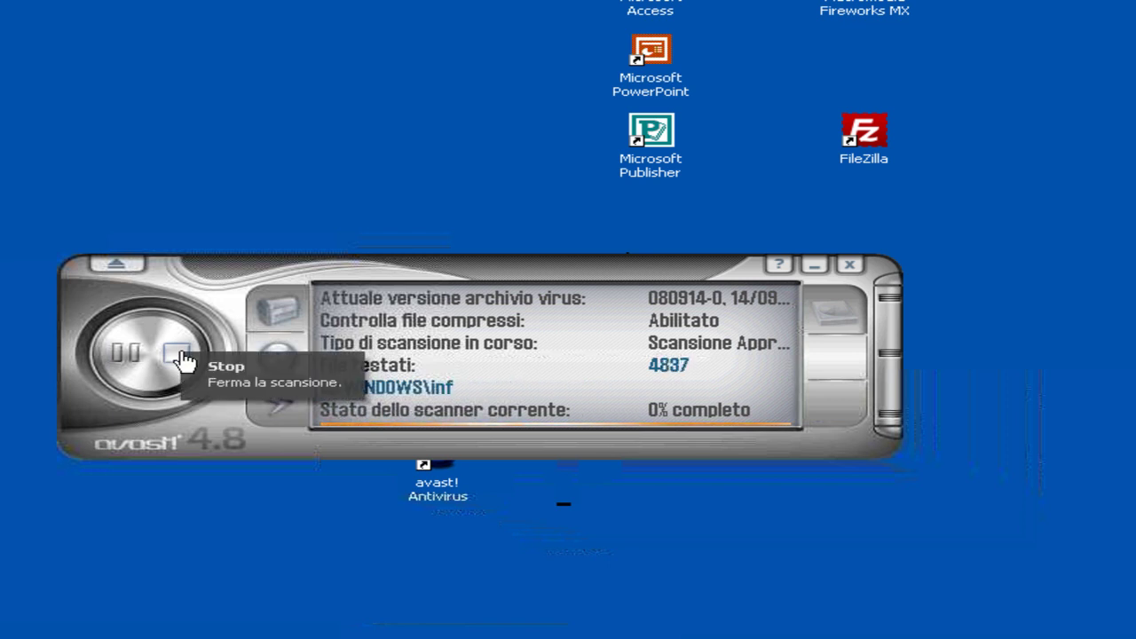
pyautogui.click(180, 355)
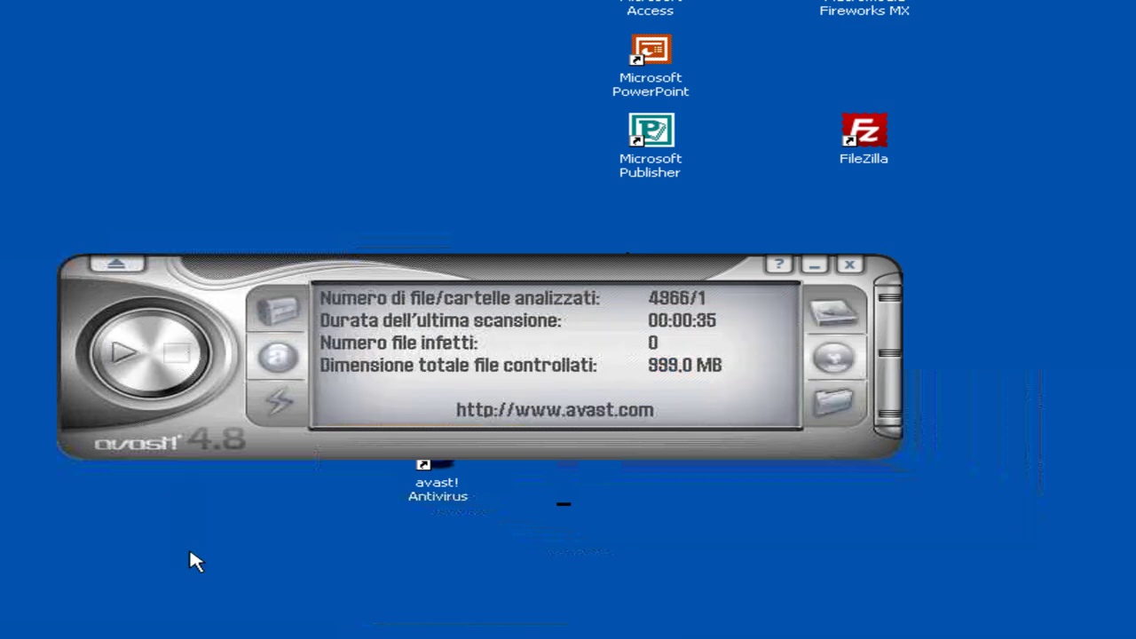